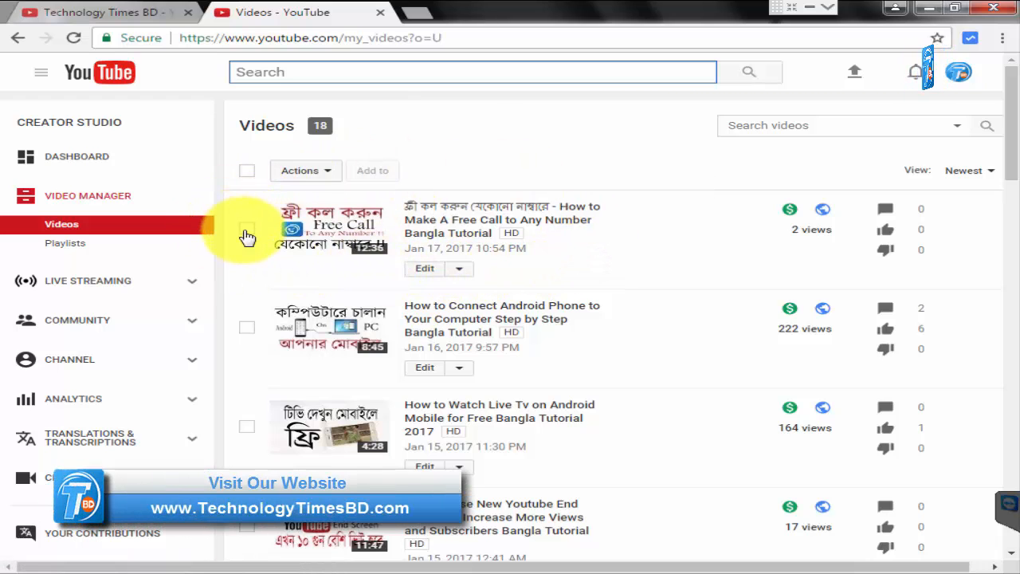
Open the monetization settings of the newest video, How to Make A Free Call to Any Number Bangla Tutorial
{"action": "left_click", "coordinate": [469, 273]}
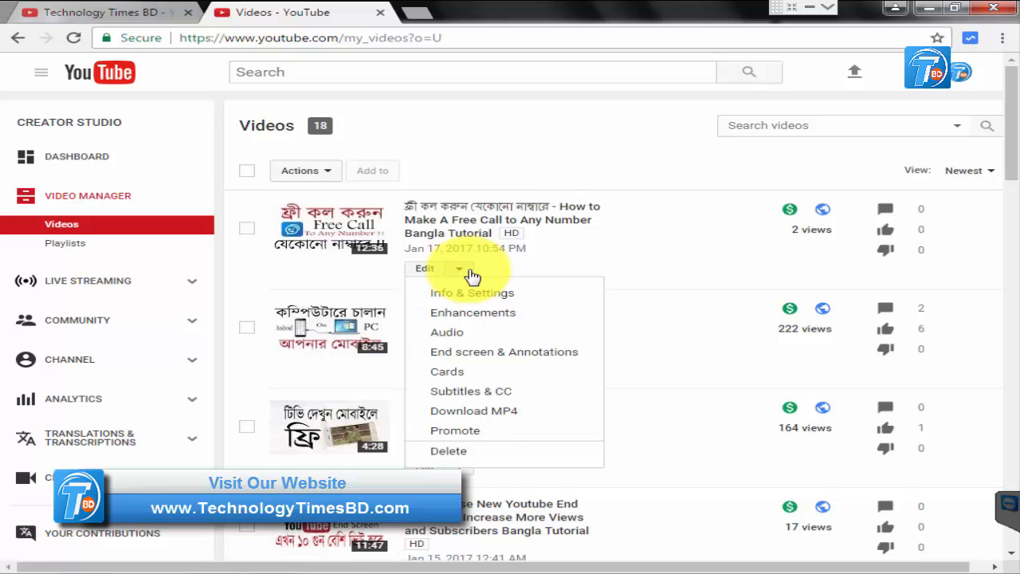
{"action": "left_click", "coordinate": [527, 294]}
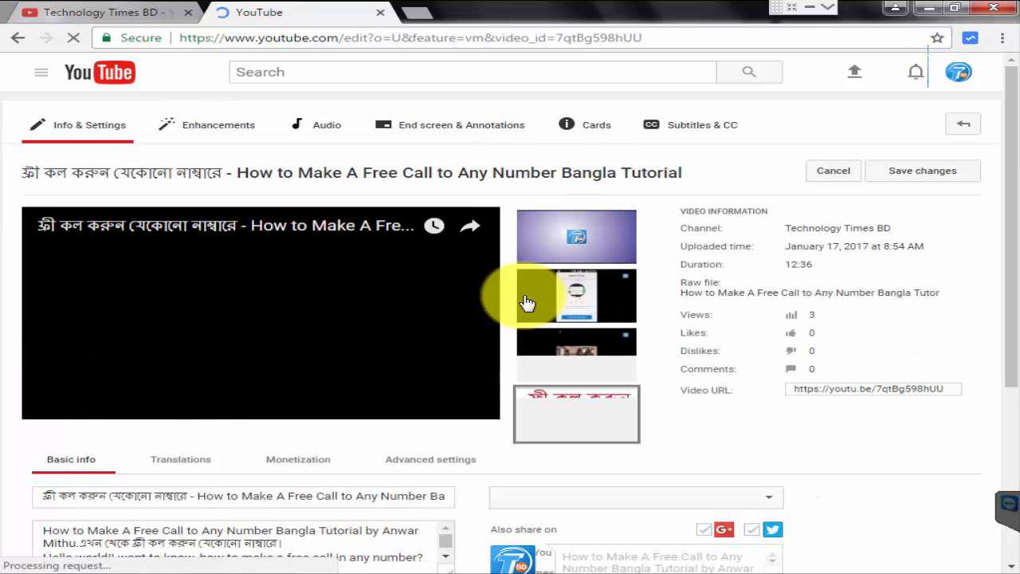
{"action": "scroll", "coordinate": [527, 302], "scroll_direction": "down", "scroll_amount": 2}
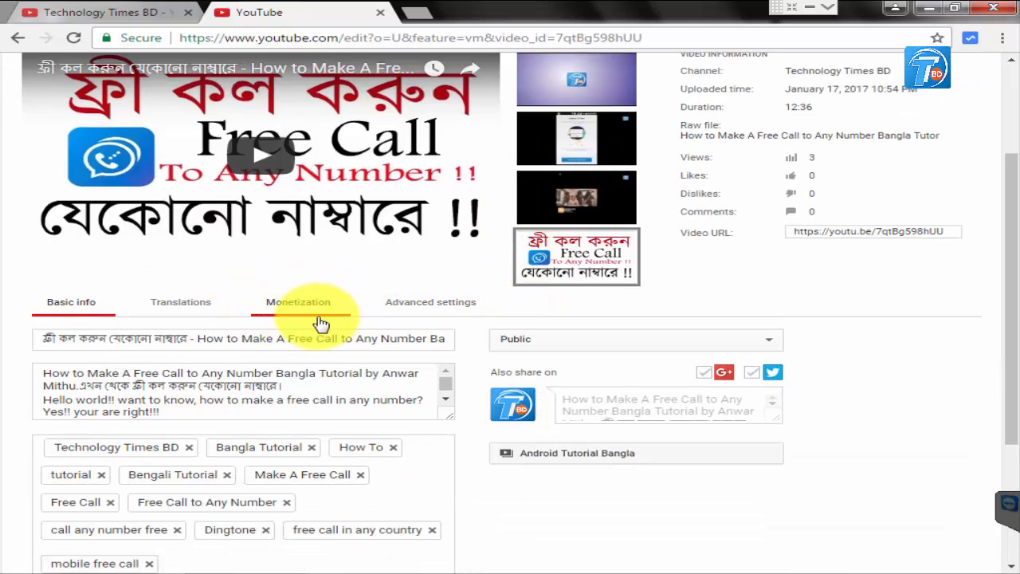
{"action": "left_click", "coordinate": [293, 313]}
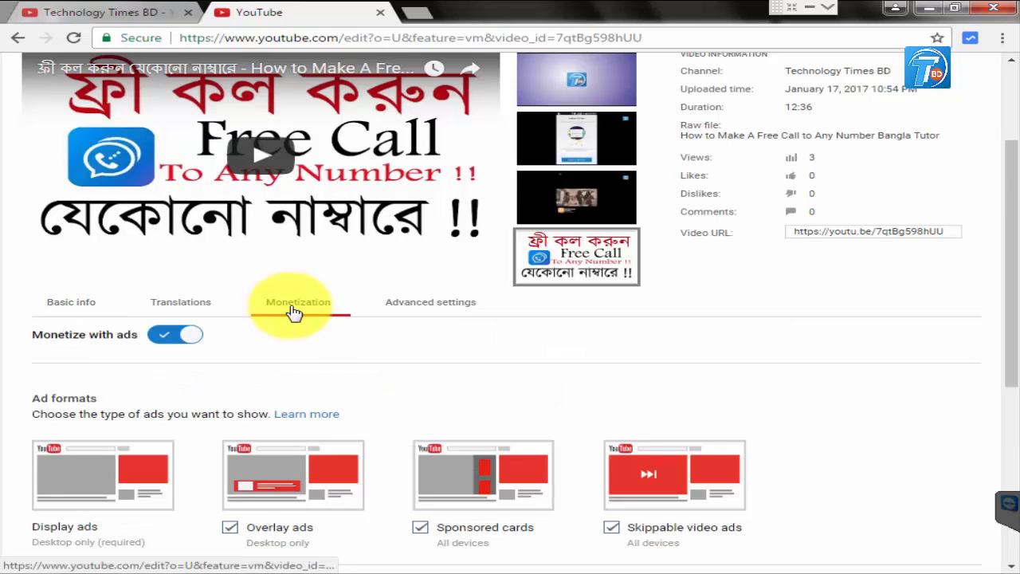
Examine the video's ad formats and the options for placing ad breaks
{"action": "scroll", "coordinate": [293, 312], "scroll_direction": "down", "scroll_amount": 2}
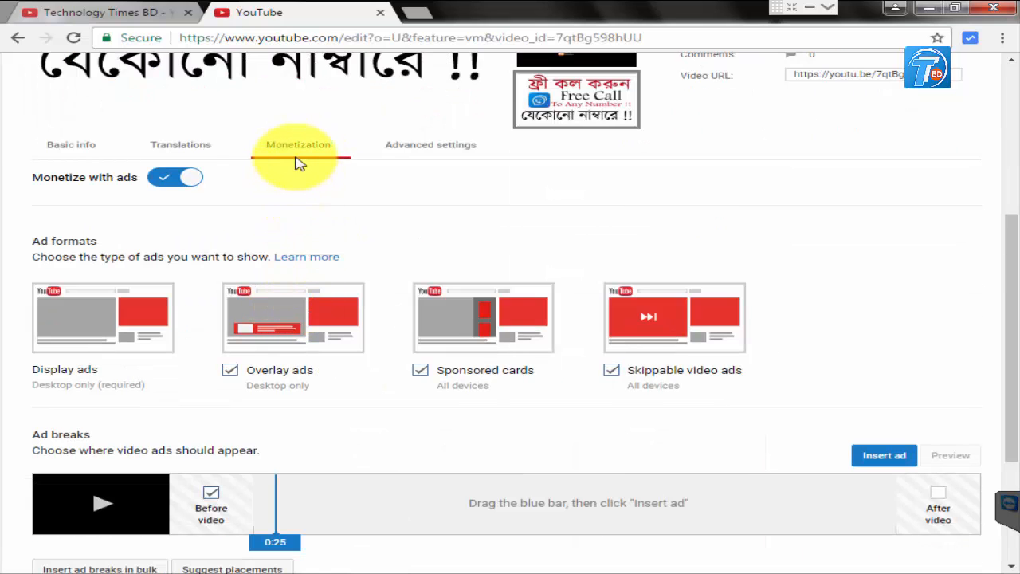
{"action": "scroll", "coordinate": [304, 162], "scroll_direction": "down", "scroll_amount": 1}
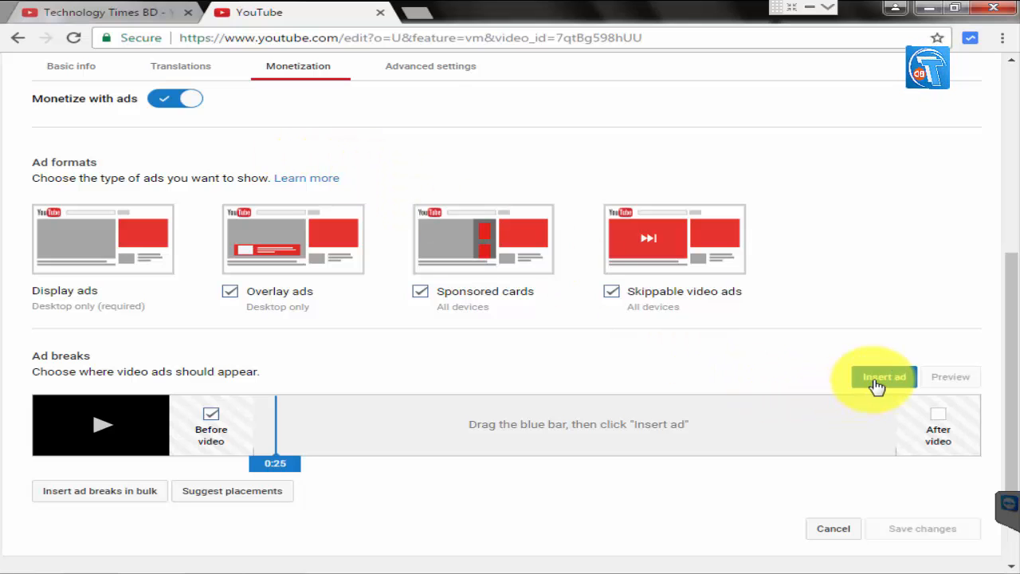
{"action": "scroll", "coordinate": [877, 387], "scroll_direction": "up", "scroll_amount": 1}
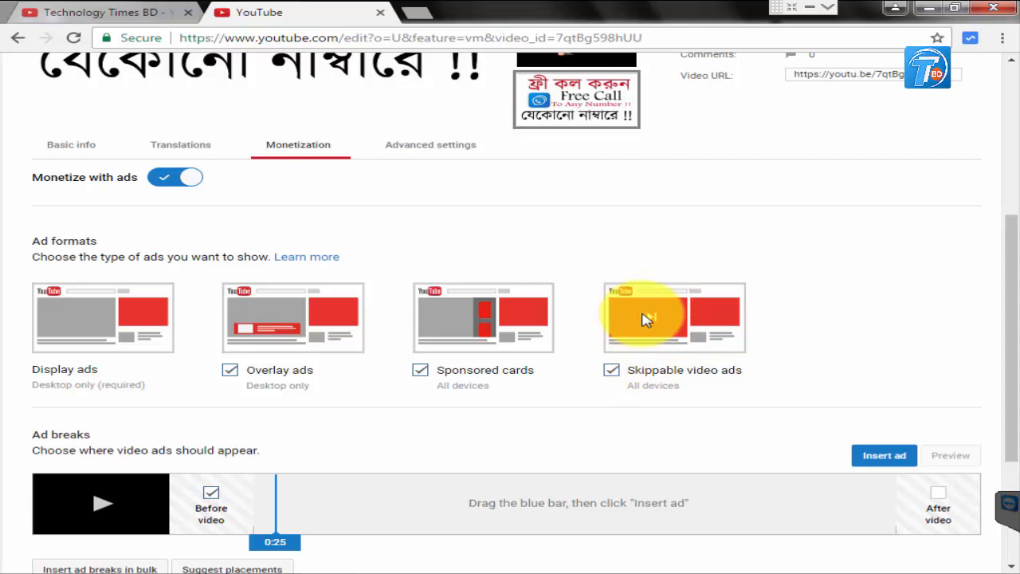
{"action": "scroll", "coordinate": [645, 319], "scroll_direction": "down", "scroll_amount": 1}
{"action": "scroll", "coordinate": [645, 319], "scroll_direction": "up", "scroll_amount": 3}
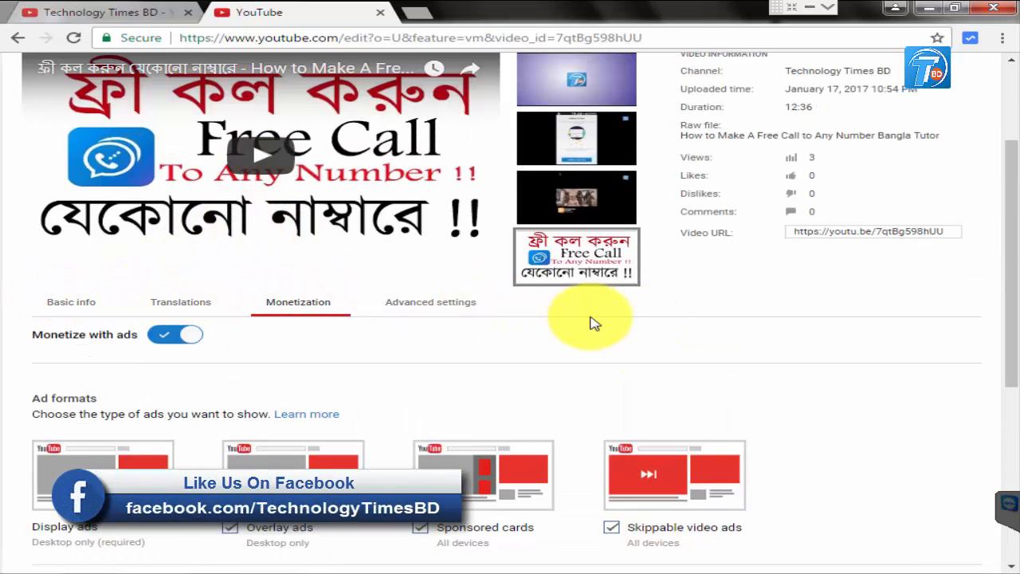
{"action": "scroll", "coordinate": [590, 322], "scroll_direction": "down", "scroll_amount": 2}
{"action": "scroll", "coordinate": [590, 324], "scroll_direction": "down", "scroll_amount": 1}
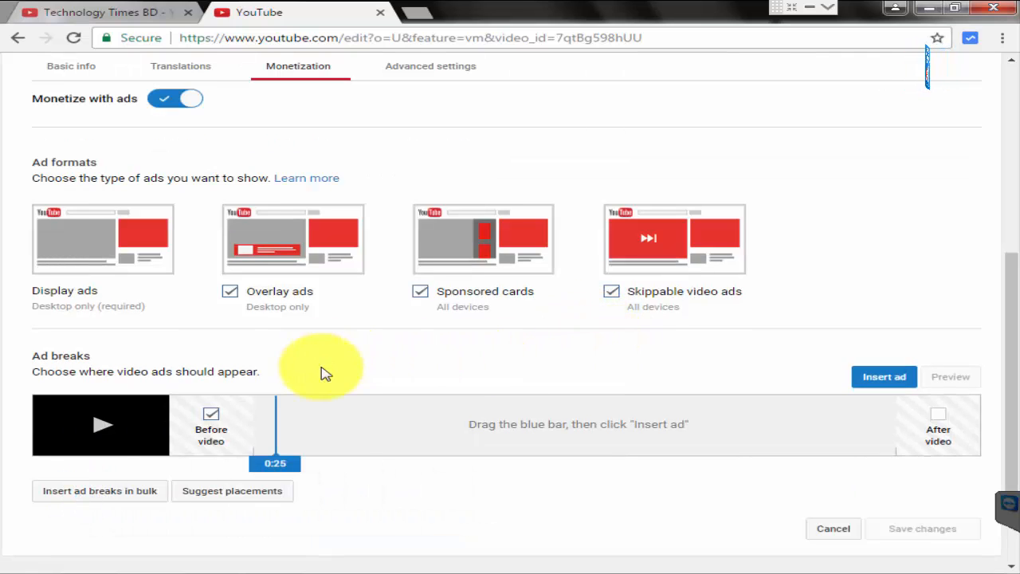
Insert mid-video ad breaks at 0:58, 2:44 and 5:35 on the ad breaks timeline
{"action": "mouse_move", "coordinate": [270, 467]}
{"action": "left_mouse_down"}
{"action": "mouse_move", "coordinate": [301, 456]}
{"action": "mouse_move", "coordinate": [889, 447]}
{"action": "mouse_move", "coordinate": [247, 456]}
{"action": "mouse_move", "coordinate": [897, 451]}
{"action": "mouse_move", "coordinate": [273, 467]}
{"action": "mouse_move", "coordinate": [347, 466]}
{"action": "mouse_move", "coordinate": [290, 464]}
{"action": "left_mouse_up"}
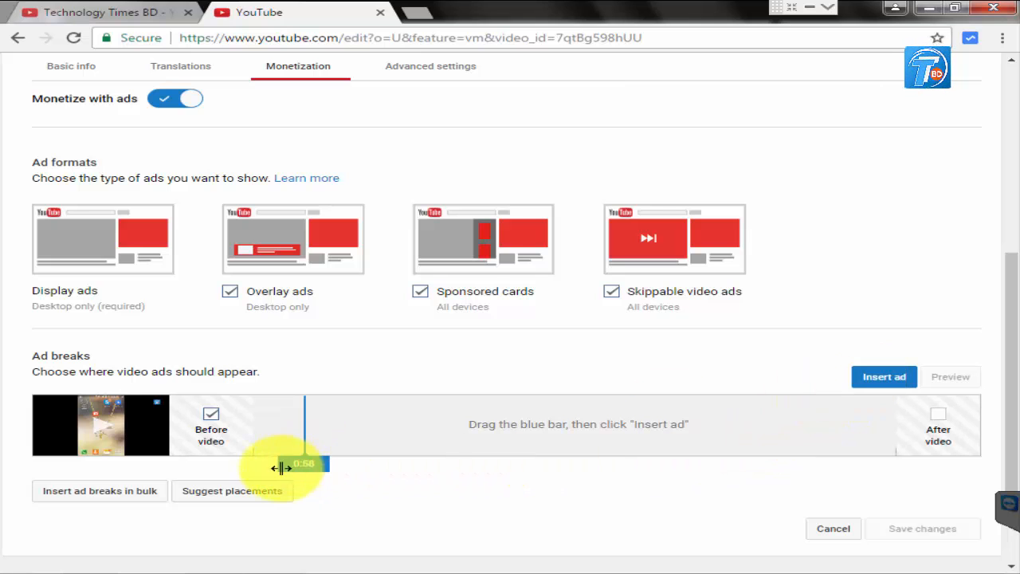
{"action": "left_click", "coordinate": [873, 380]}
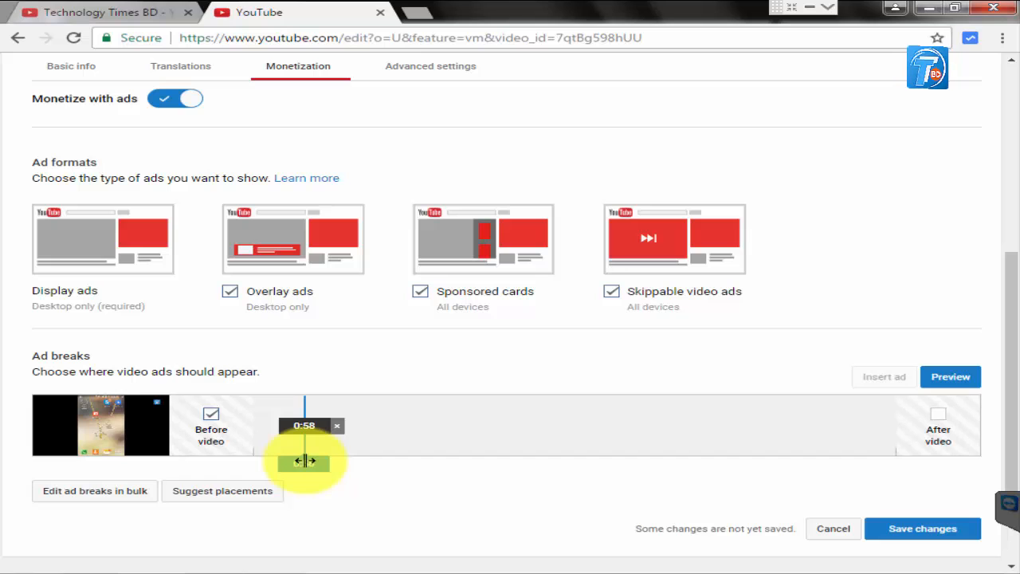
{"action": "left_click_drag", "start_coordinate": [304, 461], "coordinate": [394, 463]}
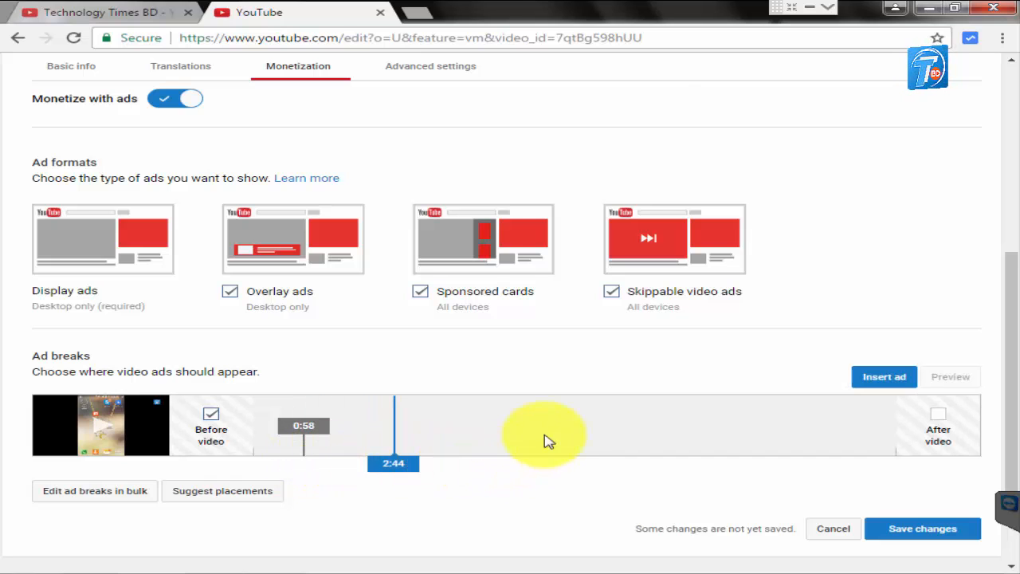
{"action": "left_click", "coordinate": [885, 377]}
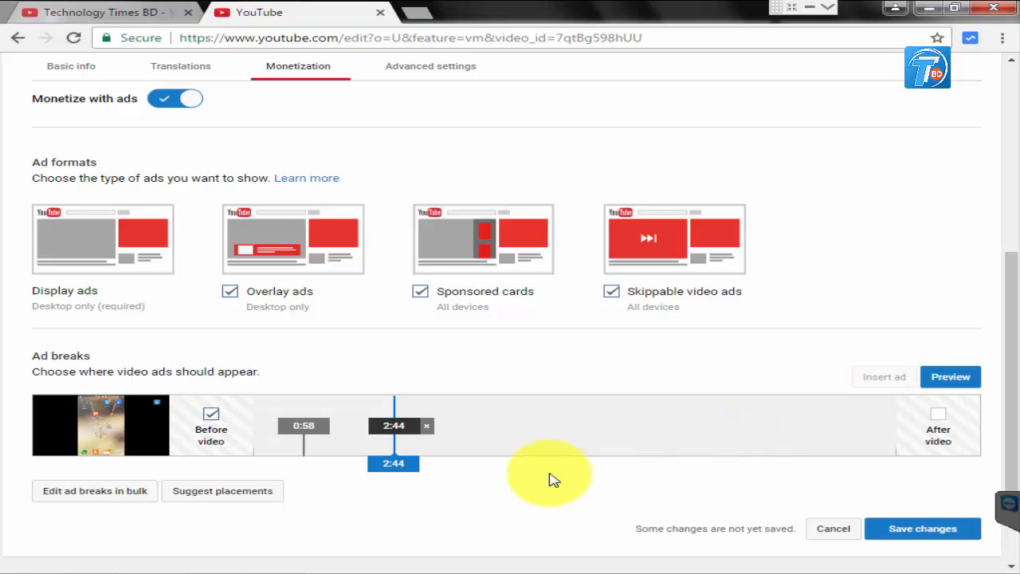
{"action": "left_click_drag", "start_coordinate": [398, 461], "coordinate": [539, 462]}
{"action": "left_click", "coordinate": [885, 377]}
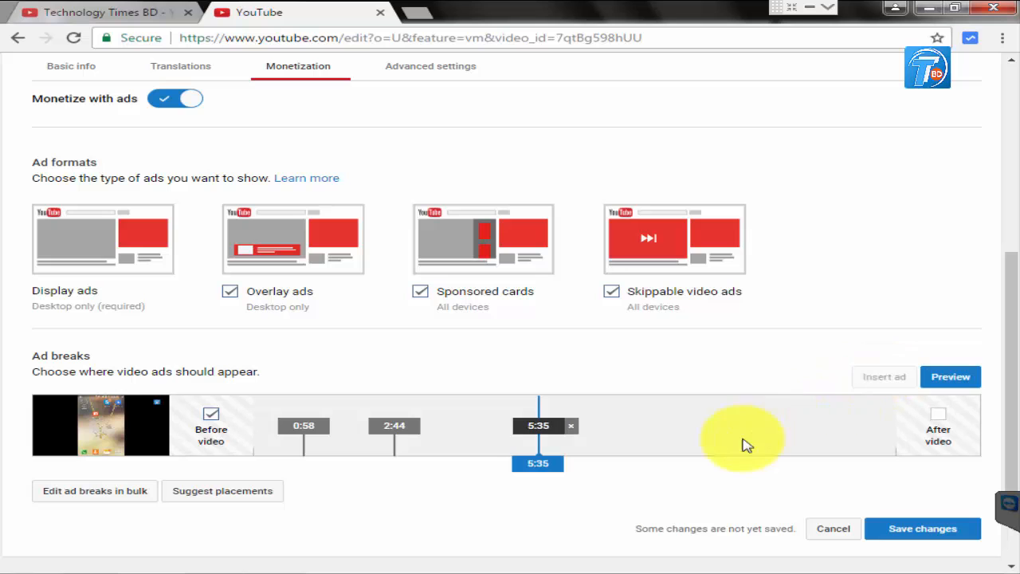
Insert ad breaks at 8:24 and 11:03, and enable the ad after the video
{"action": "left_click_drag", "start_coordinate": [540, 462], "coordinate": [816, 456]}
{"action": "left_click", "coordinate": [872, 376]}
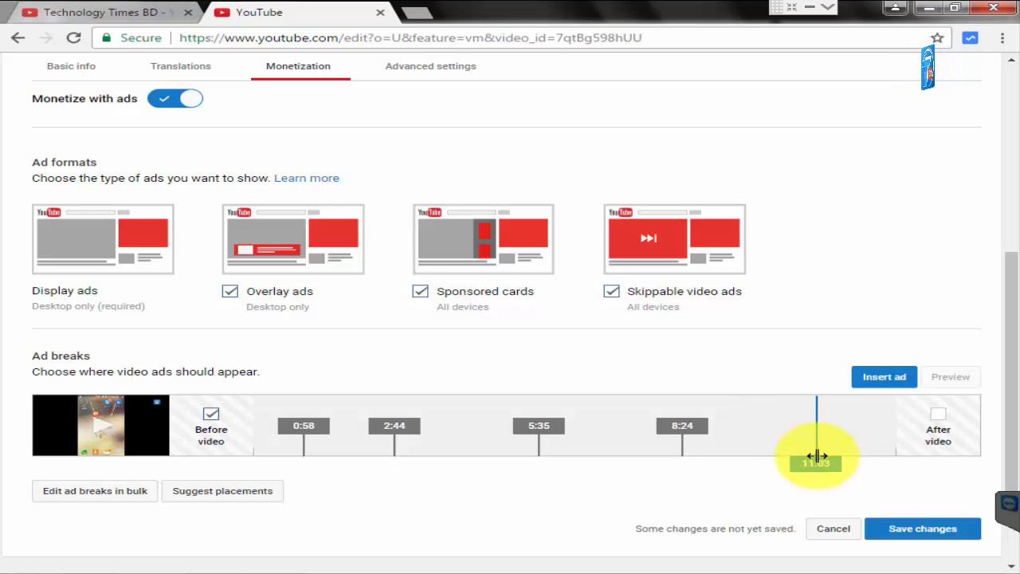
{"action": "left_click", "coordinate": [860, 377]}
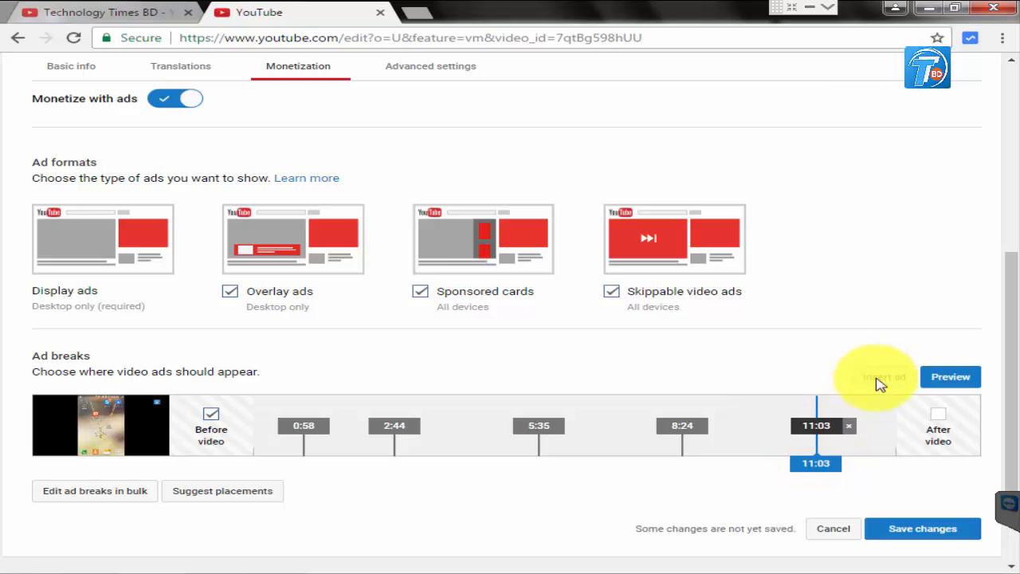
{"action": "left_click", "coordinate": [939, 416]}
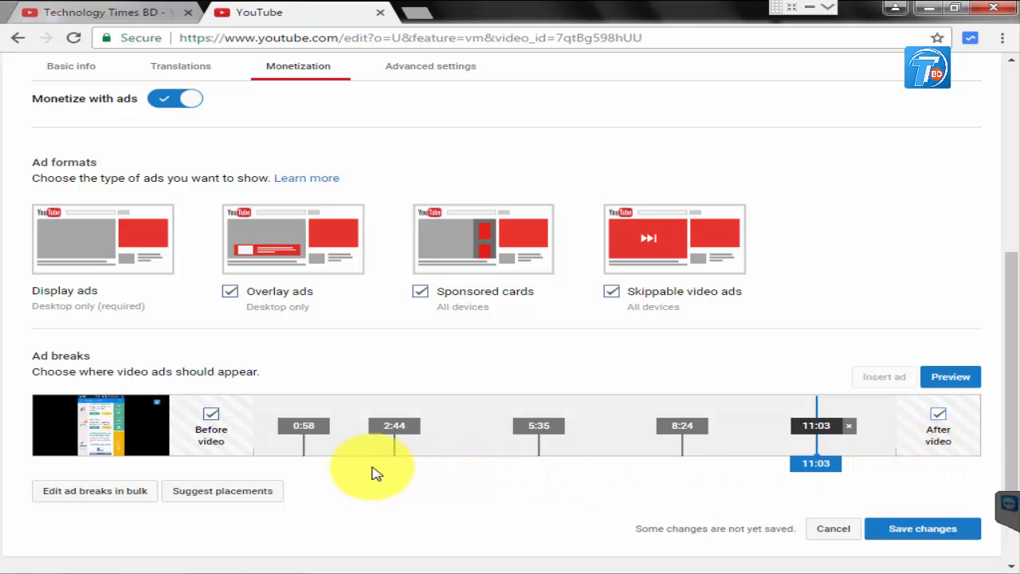
Move the second mid-video ad break to 3:10 and the third one to 5:50
{"action": "left_click", "coordinate": [393, 427]}
{"action": "left_click_drag", "start_coordinate": [394, 433], "coordinate": [415, 430]}
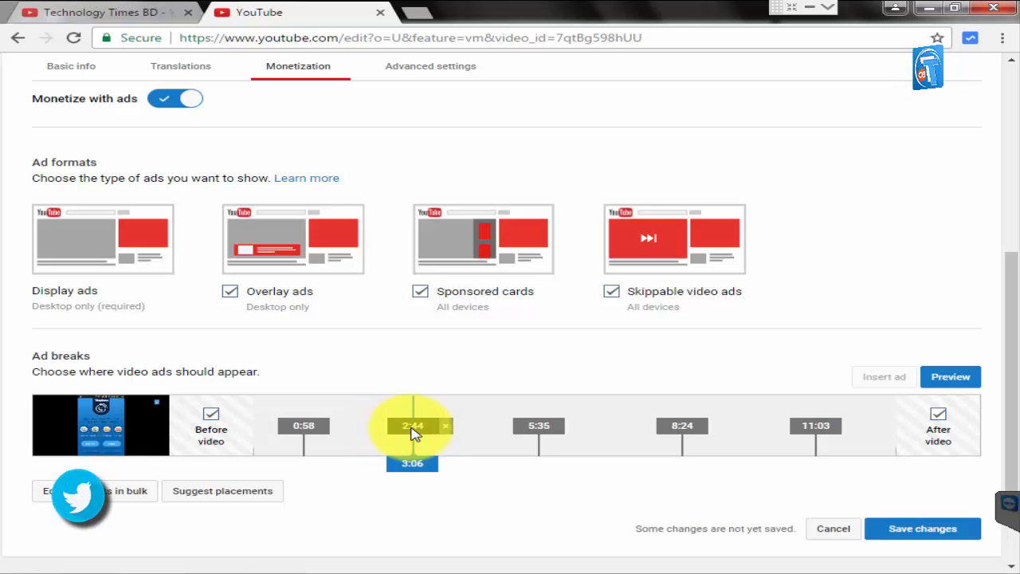
{"action": "left_click", "coordinate": [548, 431]}
{"action": "left_click_drag", "start_coordinate": [558, 431], "coordinate": [571, 429]}
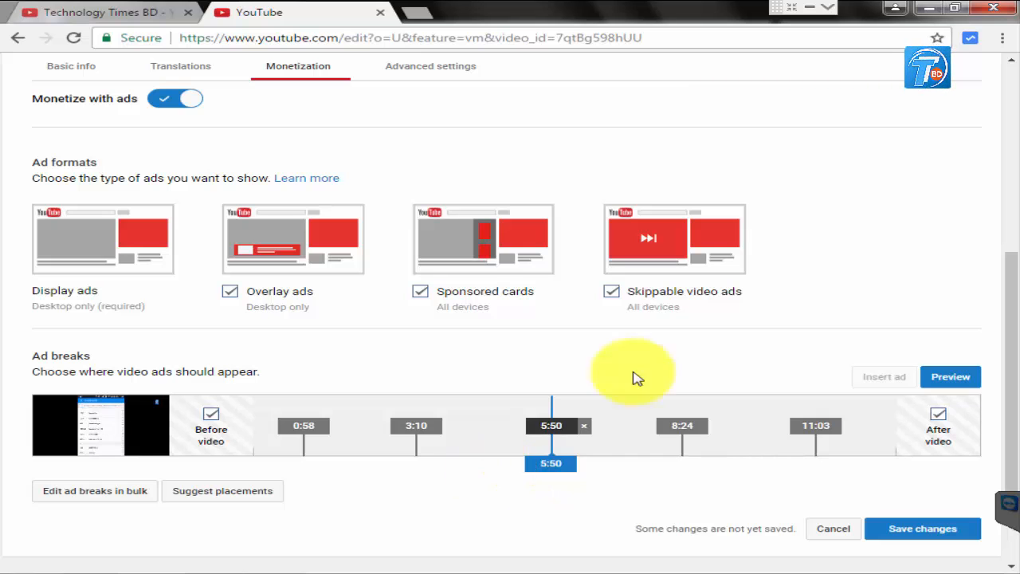
Save the video's monetization changes
{"action": "scroll", "coordinate": [802, 274], "scroll_direction": "up", "scroll_amount": 5}
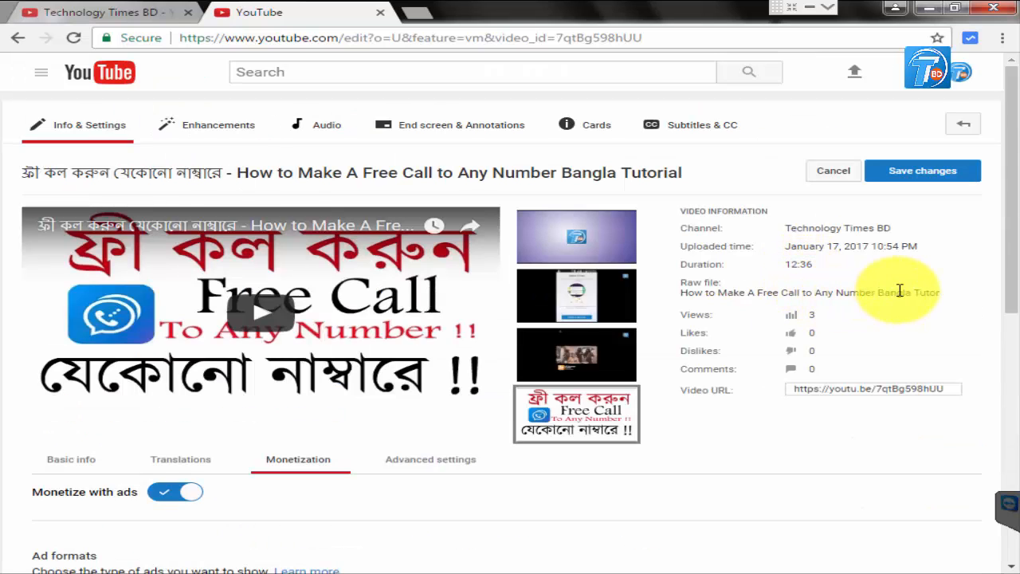
{"action": "scroll", "coordinate": [899, 291], "scroll_direction": "down", "scroll_amount": 4}
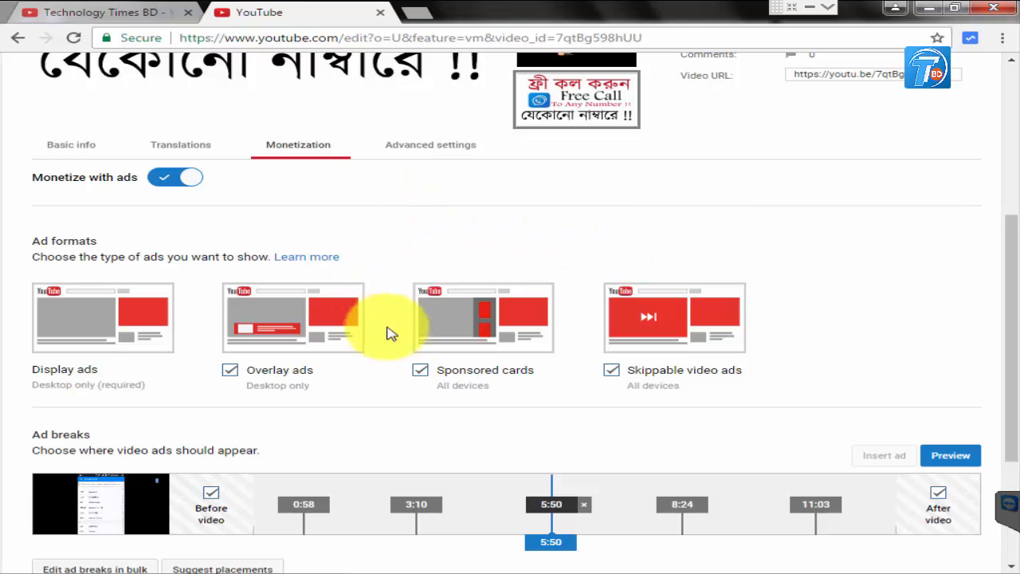
{"action": "scroll", "coordinate": [391, 335], "scroll_direction": "down", "scroll_amount": 1}
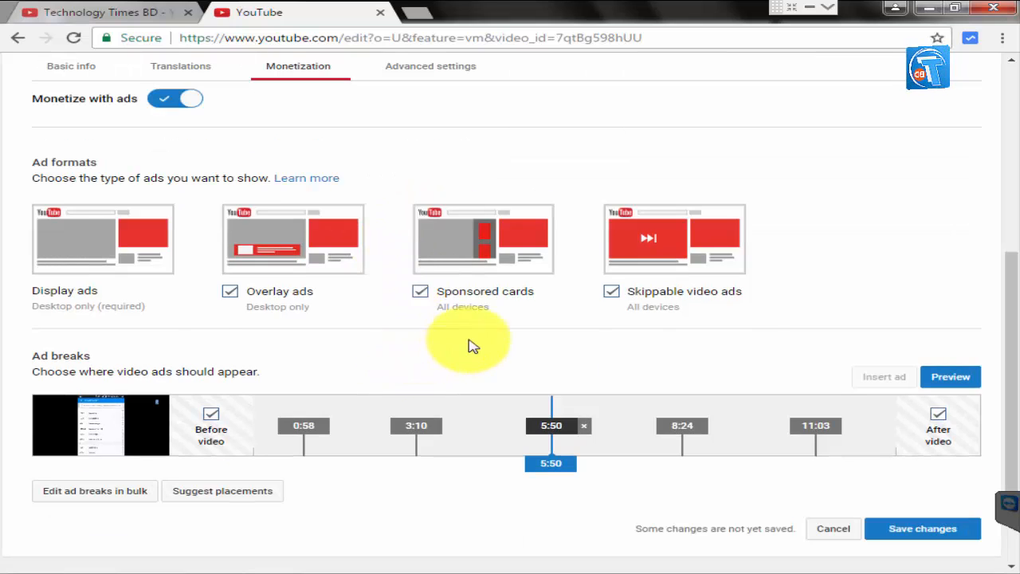
{"action": "scroll", "coordinate": [490, 342], "scroll_direction": "down", "scroll_amount": 1}
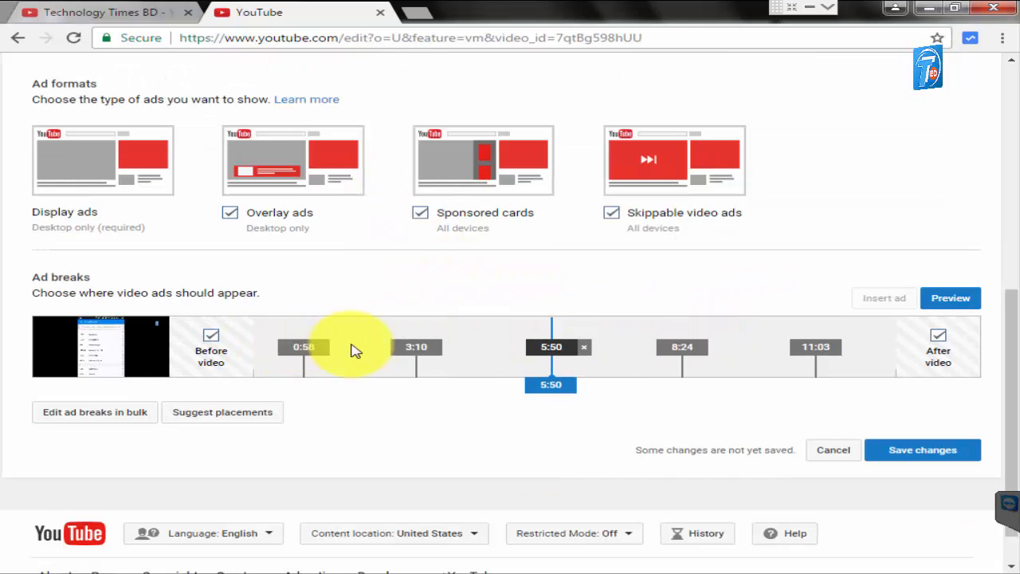
{"action": "left_click", "coordinate": [953, 455]}
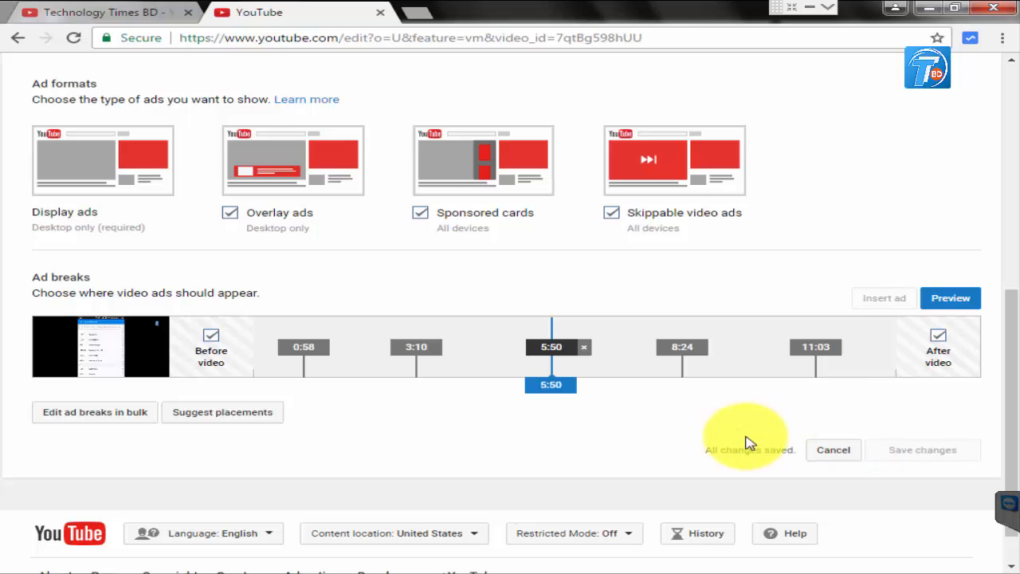
Review the video's saved ad formats and ad breaks, and switch to the Technology Times BD channel page
{"action": "scroll", "coordinate": [749, 441], "scroll_direction": "up", "scroll_amount": 2}
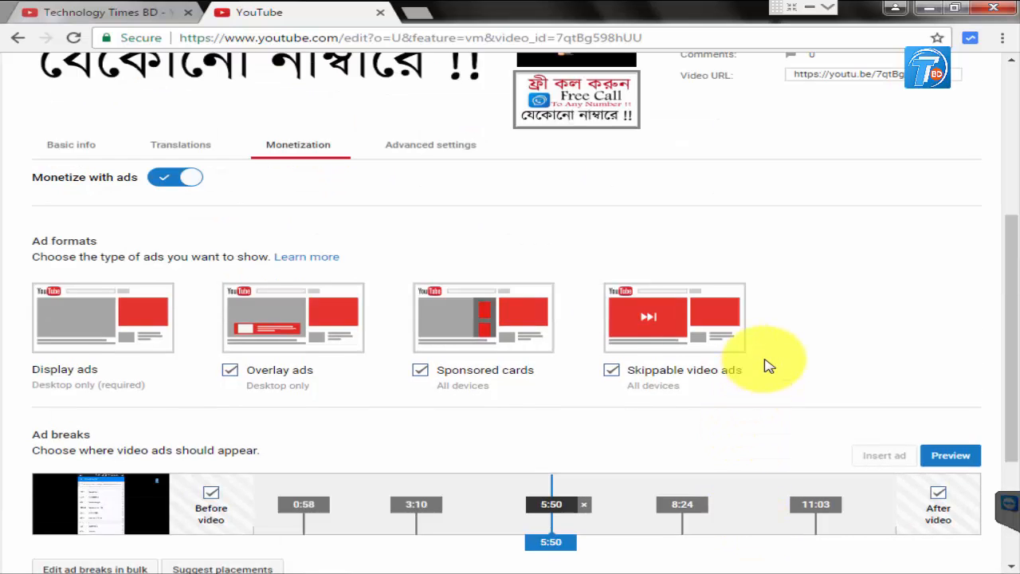
{"action": "scroll", "coordinate": [765, 364], "scroll_direction": "up", "scroll_amount": 1}
{"action": "scroll", "coordinate": [770, 364], "scroll_direction": "down", "scroll_amount": 3}
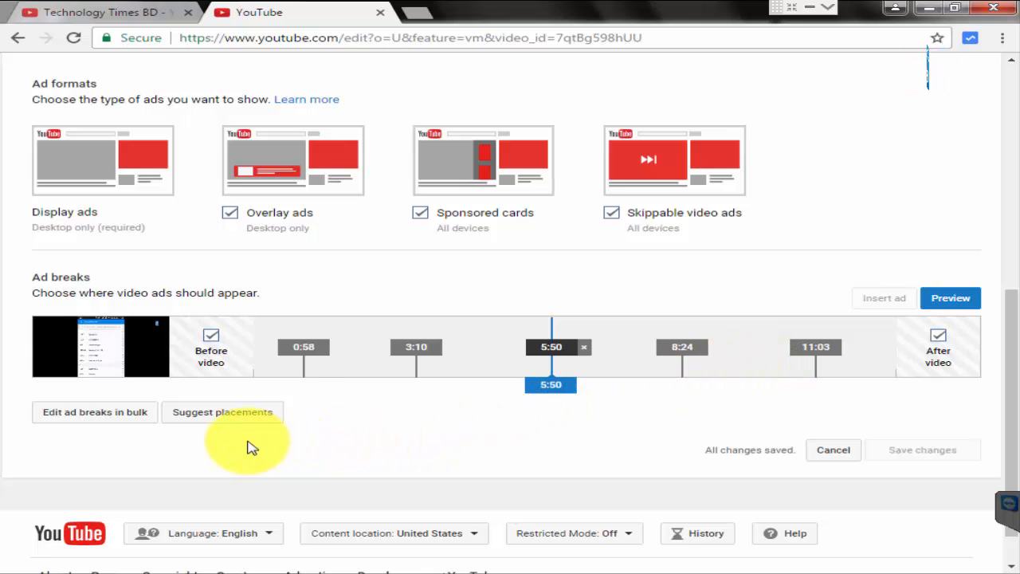
{"action": "scroll", "coordinate": [228, 280], "scroll_direction": "up", "scroll_amount": 1}
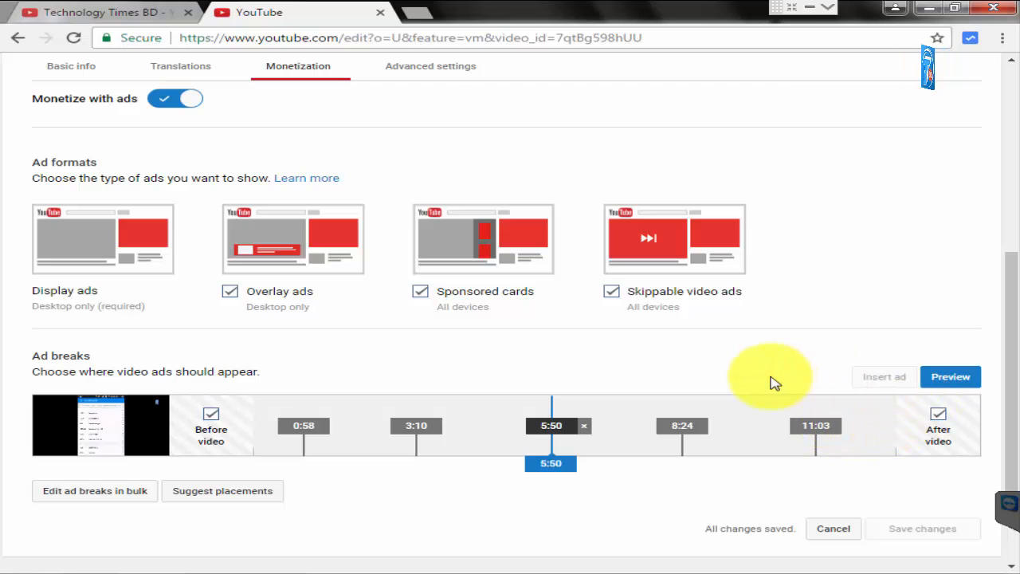
{"action": "scroll", "coordinate": [772, 383], "scroll_direction": "up", "scroll_amount": 2}
{"action": "scroll", "coordinate": [772, 383], "scroll_direction": "up", "scroll_amount": 1}
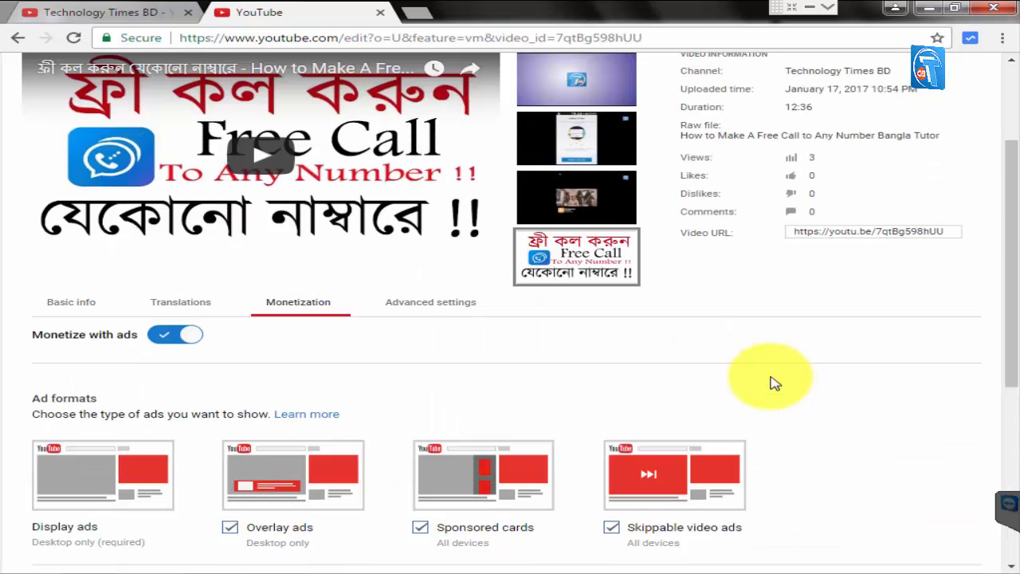
{"action": "scroll", "coordinate": [771, 383], "scroll_direction": "up", "scroll_amount": 2}
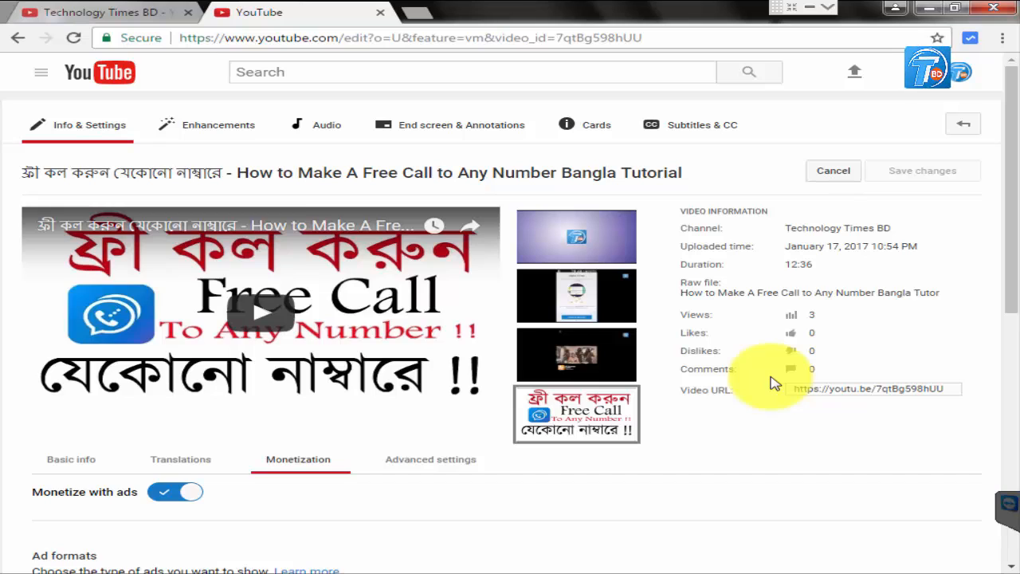
{"action": "scroll", "coordinate": [771, 384], "scroll_direction": "down", "scroll_amount": 2}
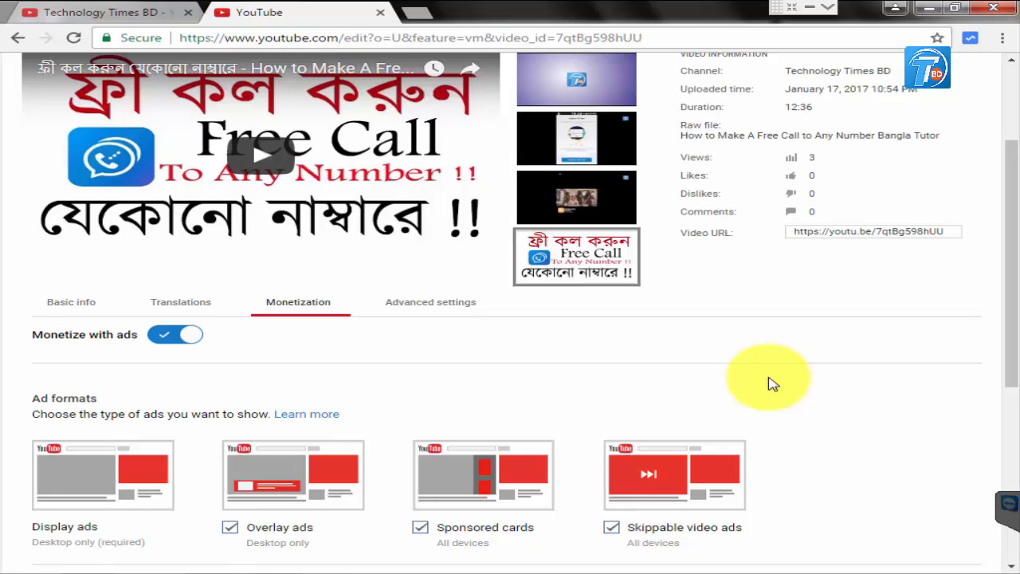
{"action": "left_click", "coordinate": [89, 15]}
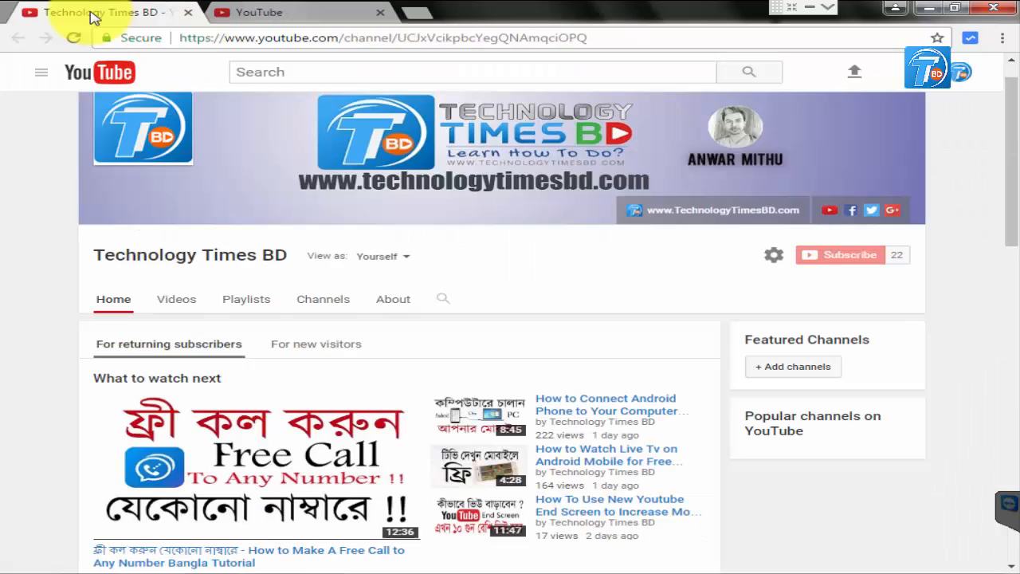